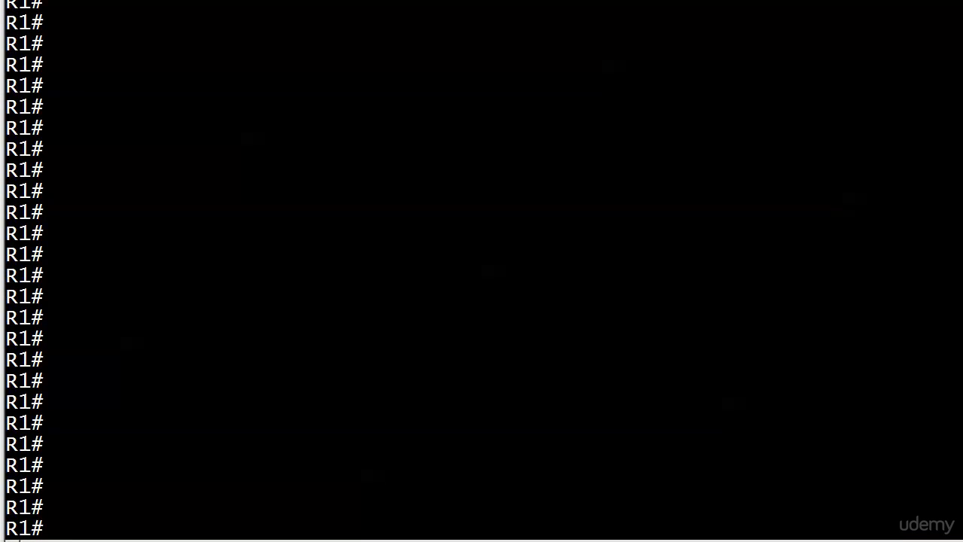
pyautogui.write('ping 4.4.4')
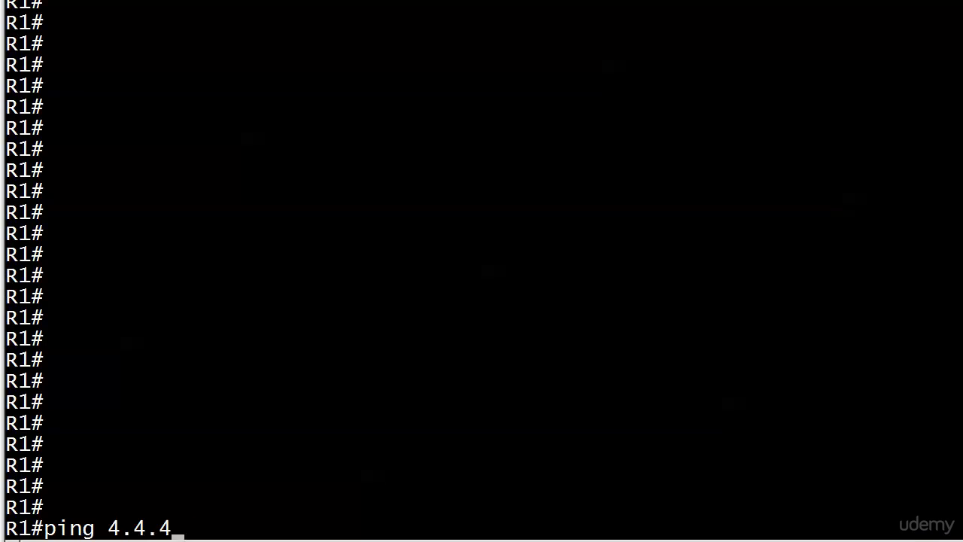
pyautogui.write('.4')
# Ping 4.4.4.4 from R1 and get all five echoes back at 100 percent
pyautogui.press('Return')
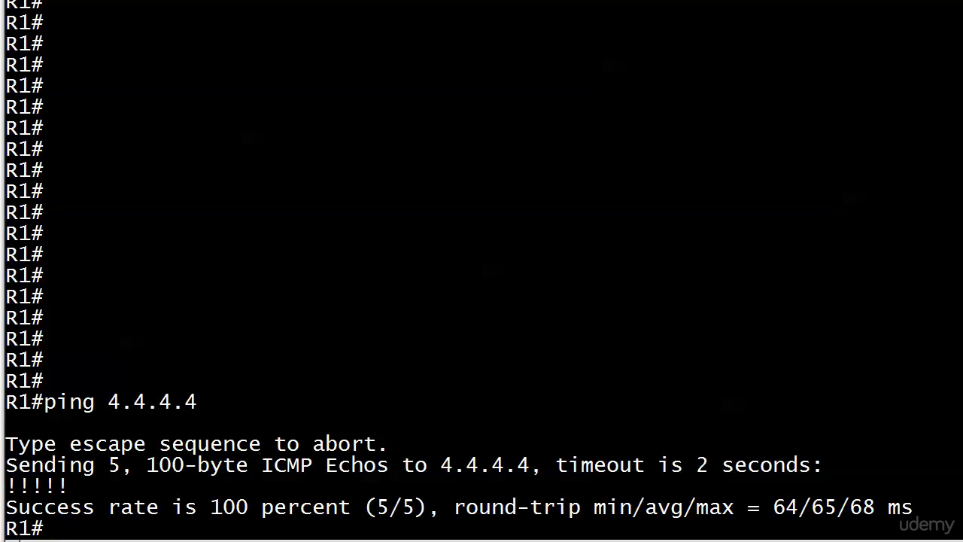
pyautogui.press('Return')
pyautogui.press('Return')
pyautogui.press('Return')
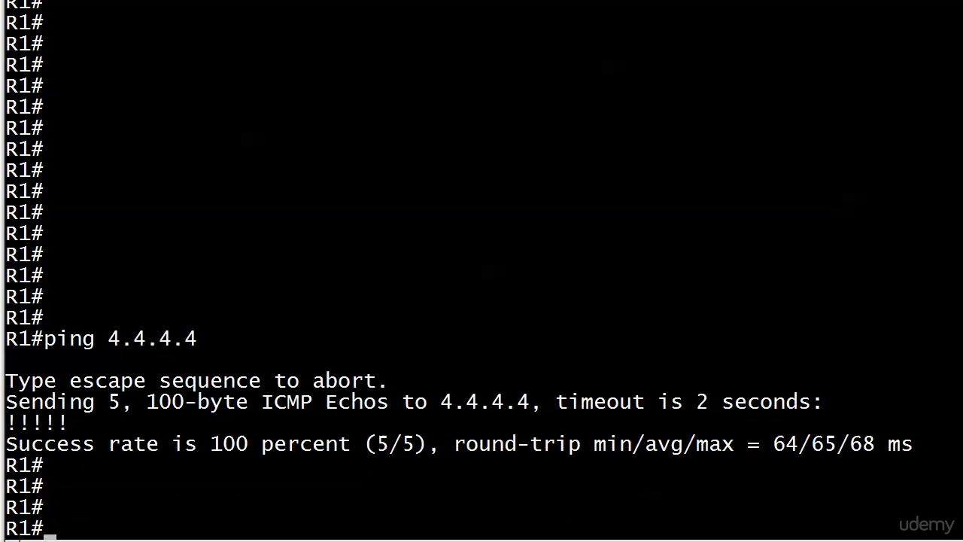
pyautogui.write('show ip route 4.')
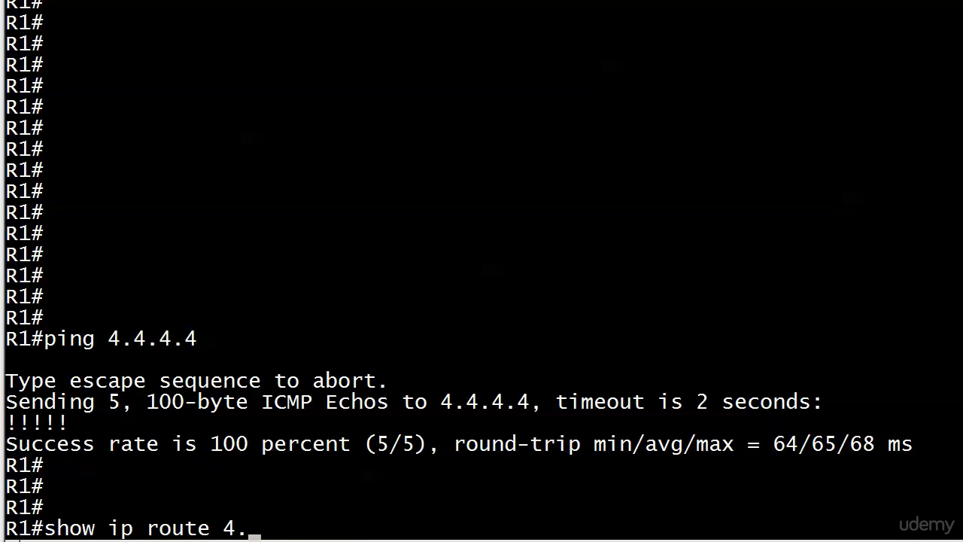
pyautogui.write('0.0.0')
# Run show ip route 4.0.0.0 and highlight the /2 metrics of both RIP next hops
pyautogui.press('Return')
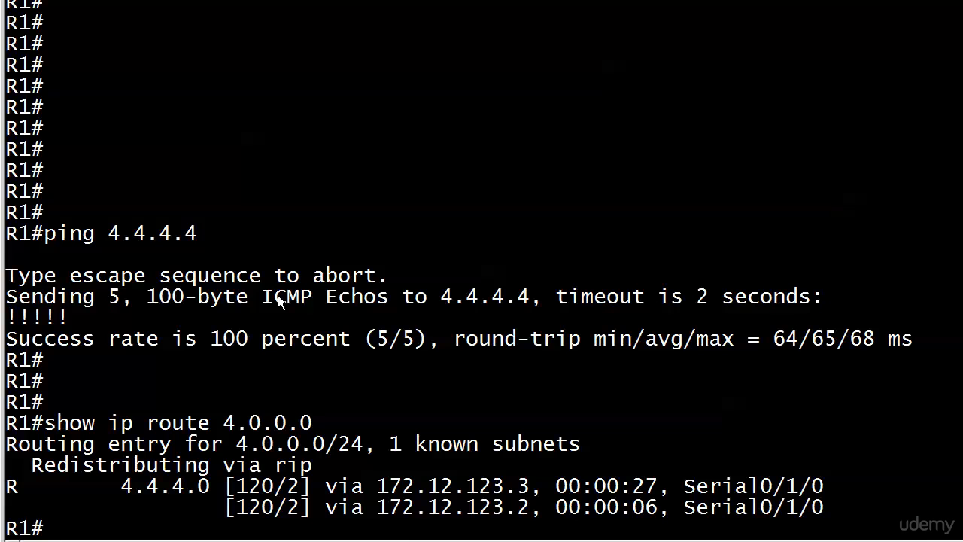
pyautogui.rightClick(303, 497)
pyautogui.click(323, 506)
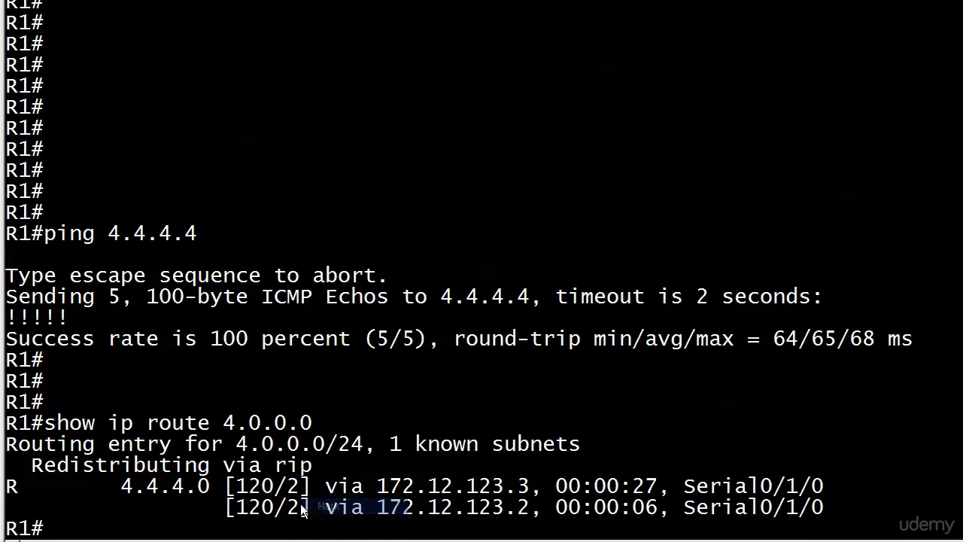
pyautogui.moveTo(280, 481); pyautogui.dragTo(300, 514)
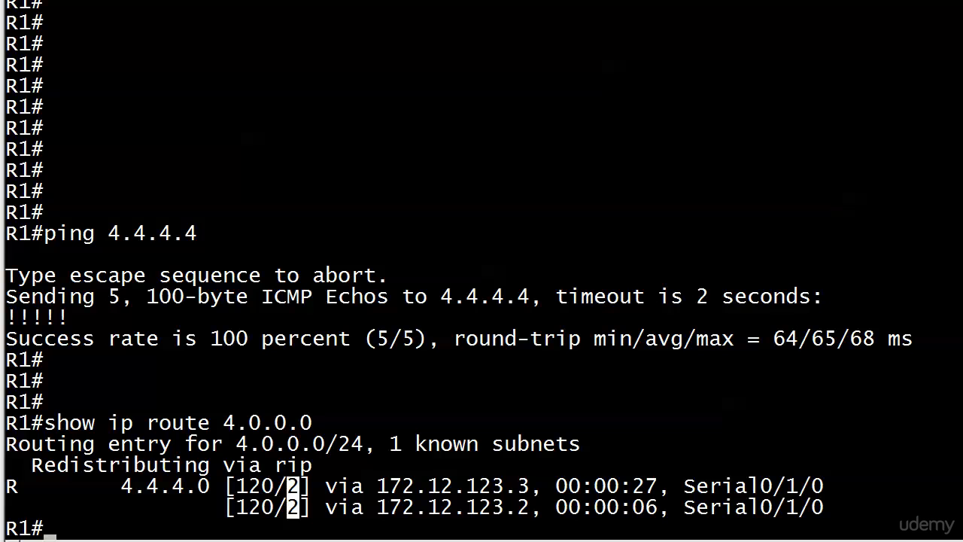
# Run show ip protocols and highlight the Maximum path: 4 line
pyautogui.press('Return')
pyautogui.write('show ip protoco')
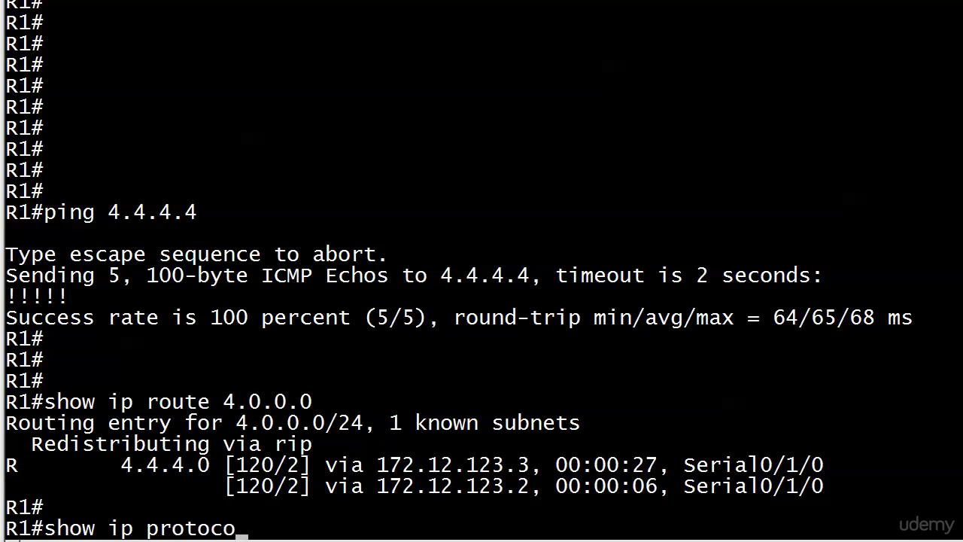
pyautogui.write('ls')
pyautogui.press('Return')
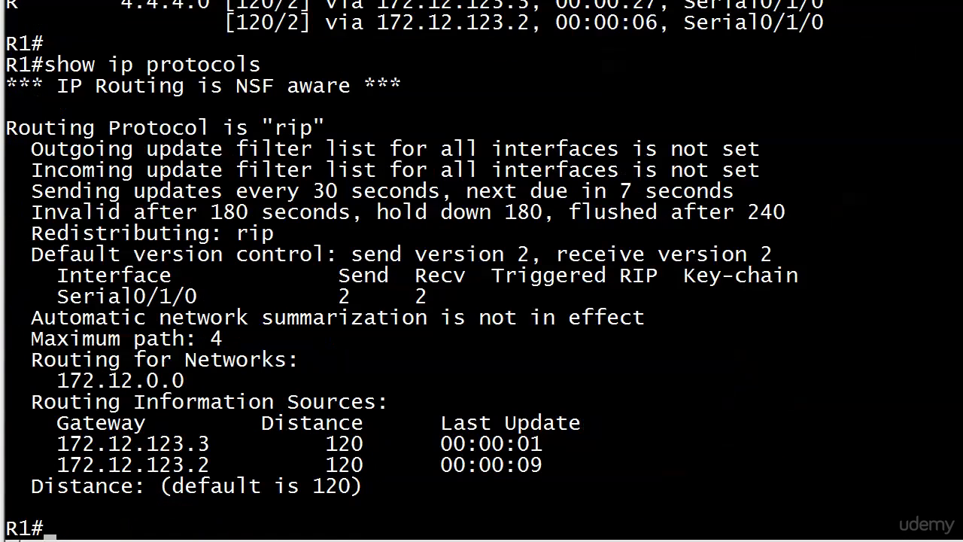
pyautogui.rightClick(255, 344)
pyautogui.click(263, 352)
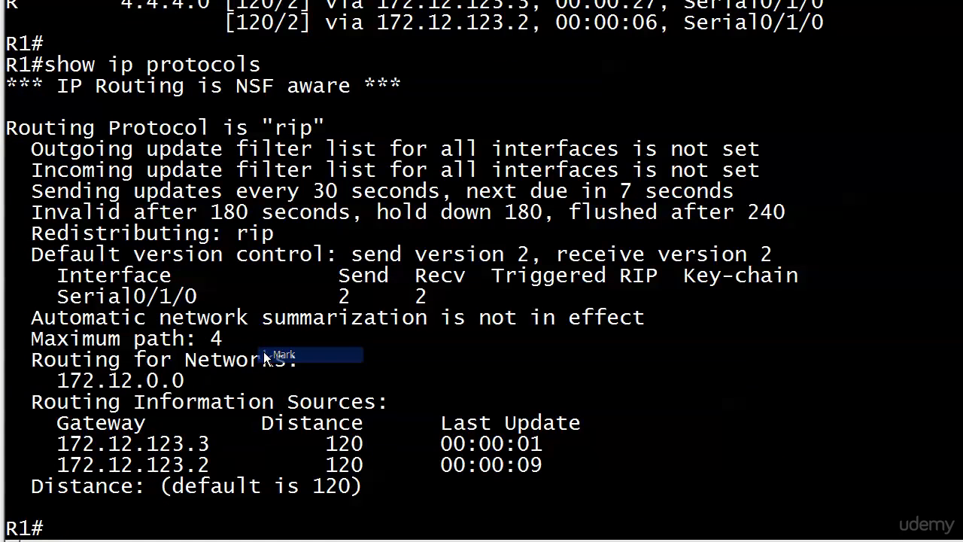
pyautogui.moveTo(32, 340); pyautogui.dragTo(231, 342)
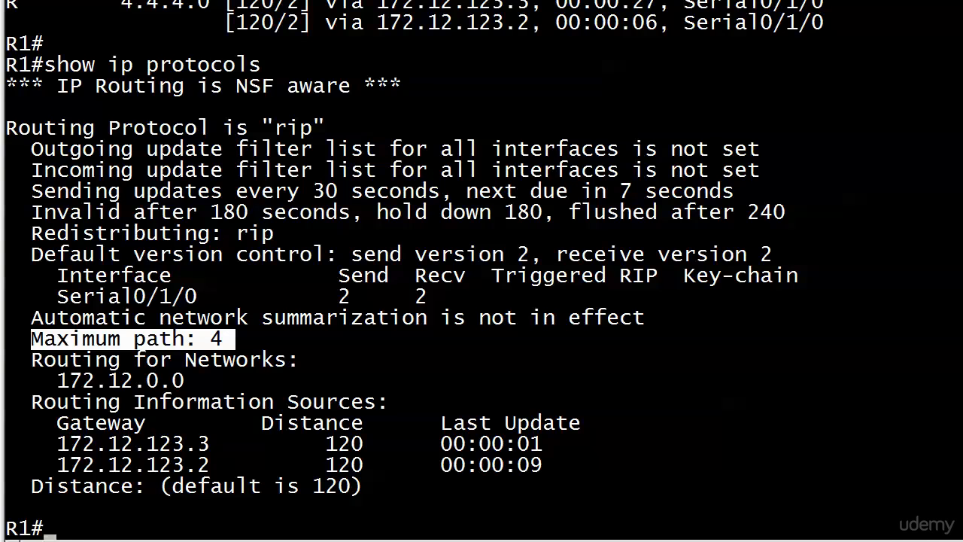
pyautogui.write('conf t')
# Enter router rip via conf t, check the maximum-path 1–32 range, and submit a rejected value of 0
pyautogui.press('Return')
pyautogui.write('router rip')
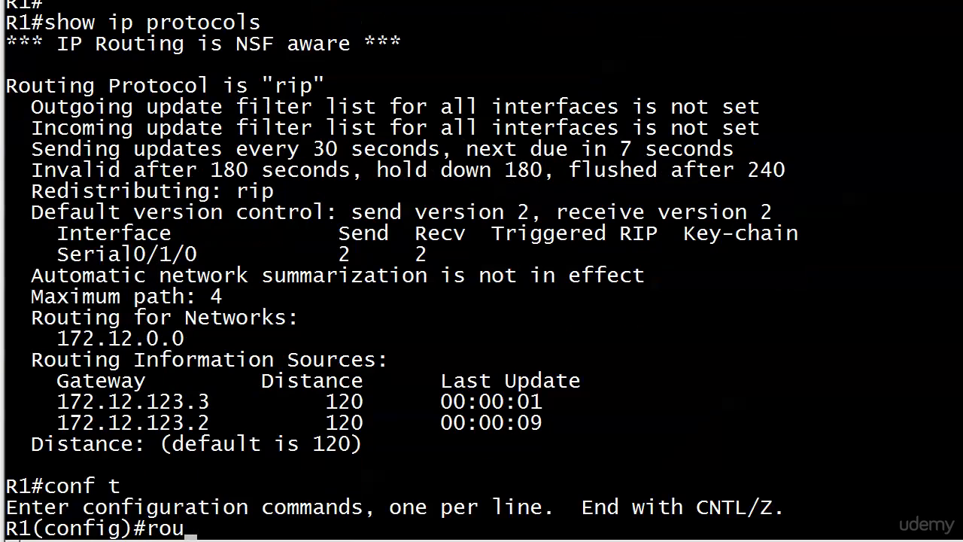
pyautogui.press('Return')
pyautogui.write('maxim')
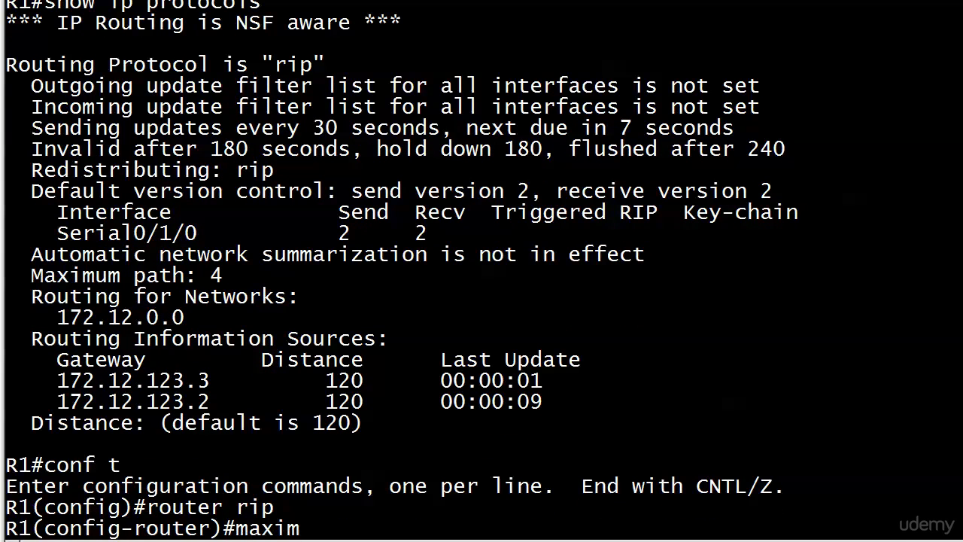
pyautogui.write('im')
pyautogui.press('BackSpace')
pyautogui.press('BackSpace')
pyautogui.write('um-p')
pyautogui.write('ath ?')
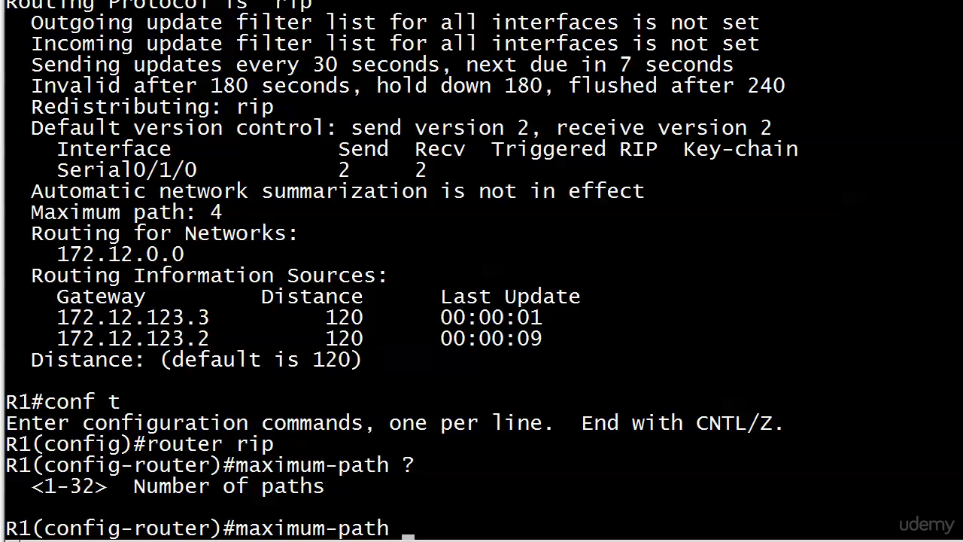
pyautogui.write('0')
pyautogui.press('Return')
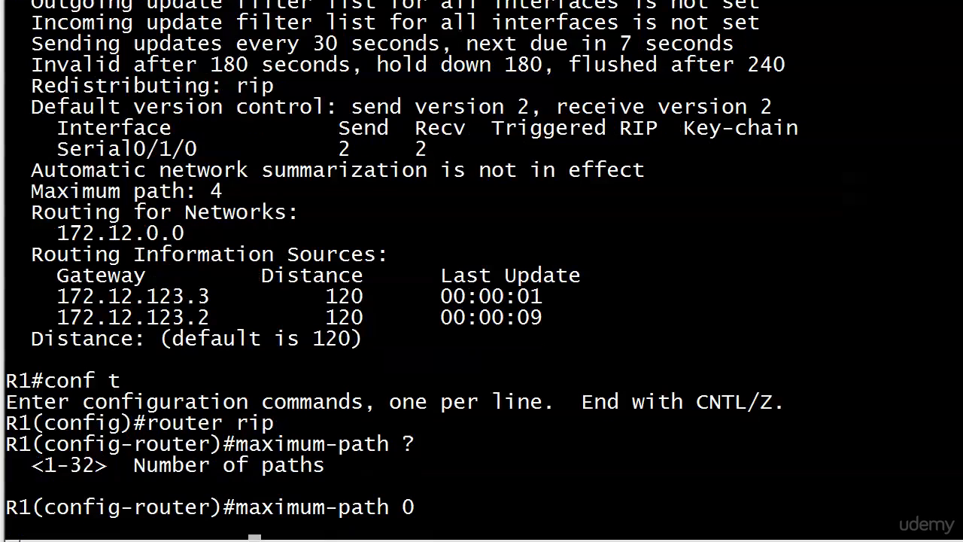